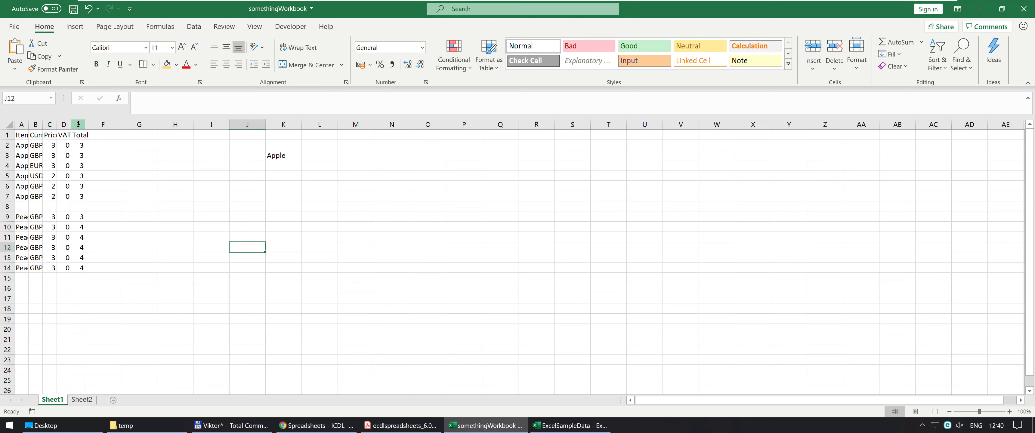
Try autofitting the widths of columns A through E to their contents, and undo the change.
{"action": "left_click", "coordinate": [81, 123]}
{"action": "left_click_drag", "start_coordinate": [80, 123], "coordinate": [22, 124]}
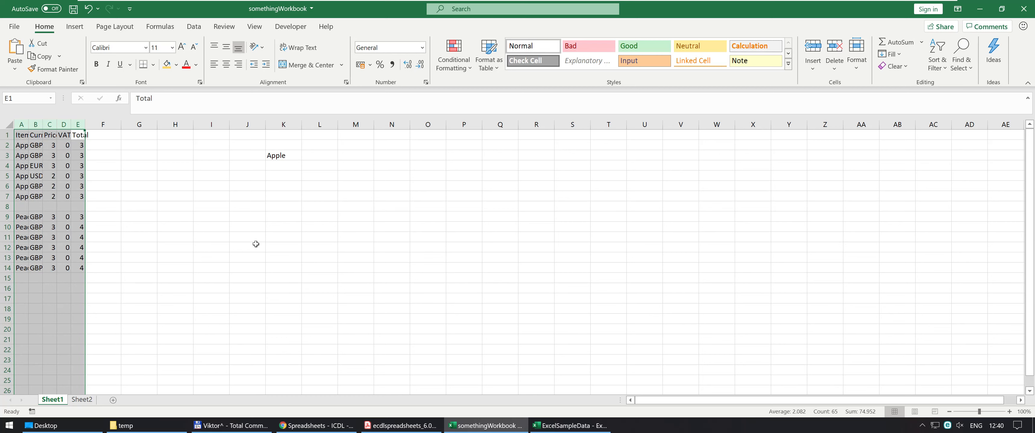
{"action": "key", "text": "alt"}
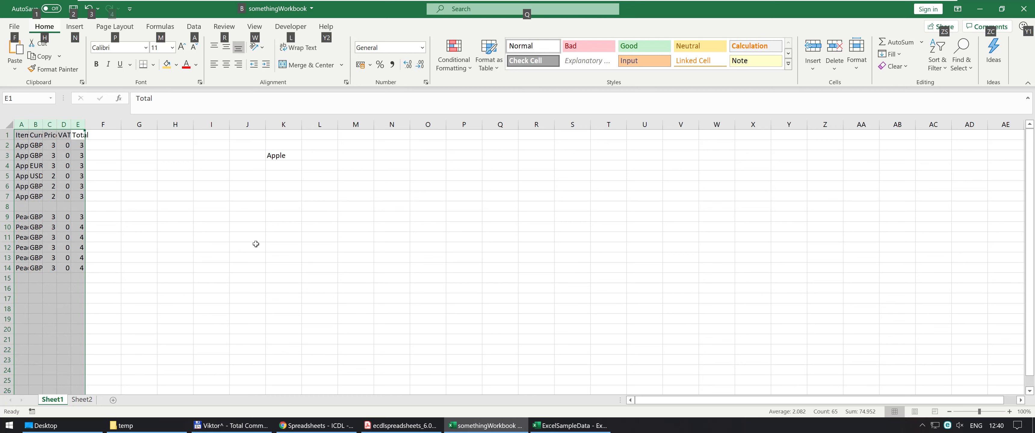
{"action": "key", "text": "o"}
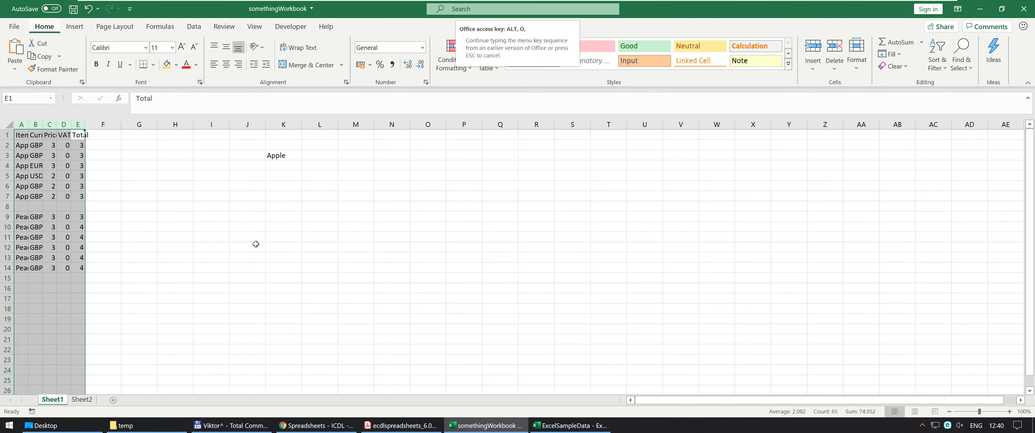
{"action": "key", "text": "a"}
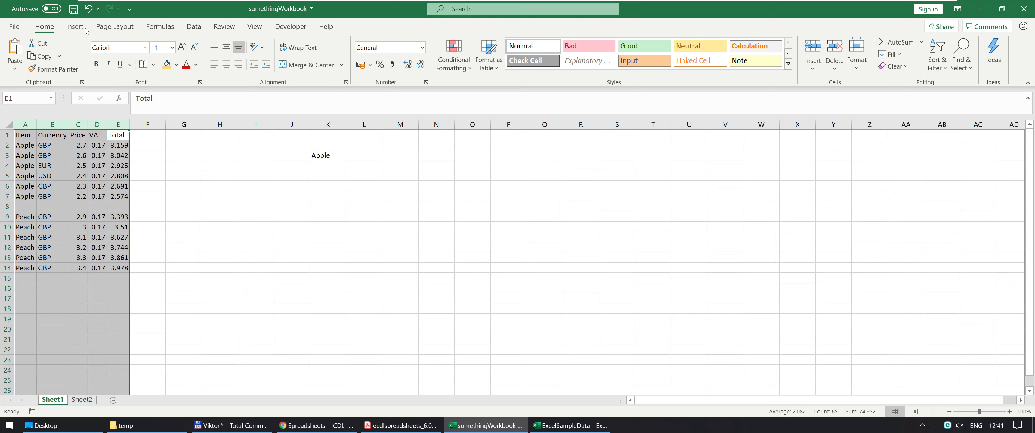
{"action": "left_click", "coordinate": [88, 8]}
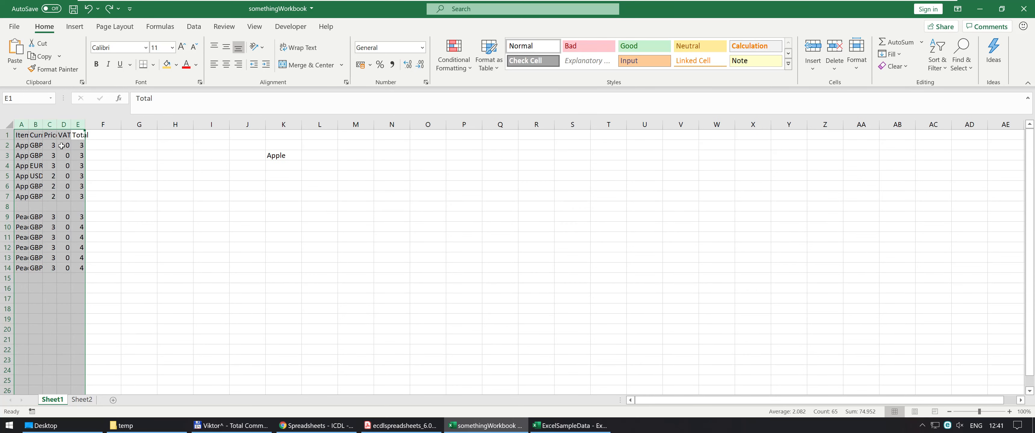
{"action": "left_click", "coordinate": [89, 8]}
Select columns A through E together and fit their widths to the contents.
{"action": "left_click_drag", "start_coordinate": [78, 124], "coordinate": [21, 124]}
{"action": "double_click", "coordinate": [85, 124]}
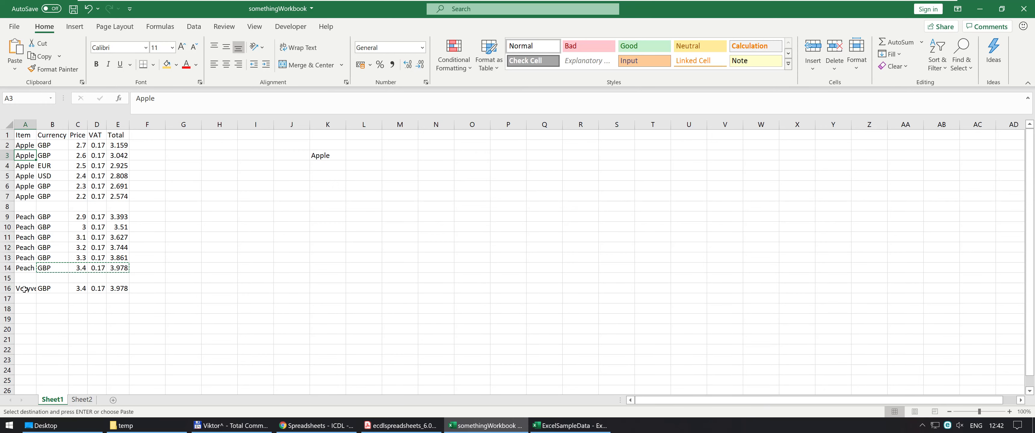
Narrow column A by hand until its text is cut off, and autofit it to its longest entry.
{"action": "left_click", "coordinate": [24, 292]}
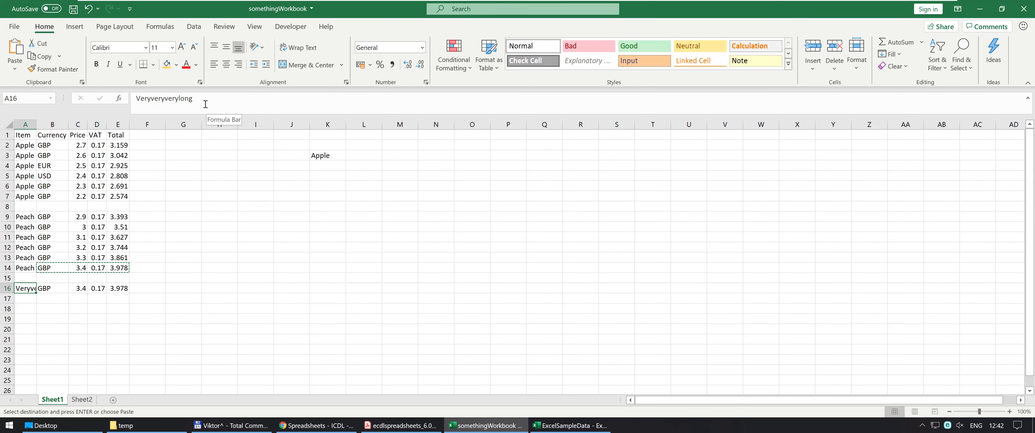
{"action": "left_click_drag", "start_coordinate": [36, 124], "coordinate": [20, 126]}
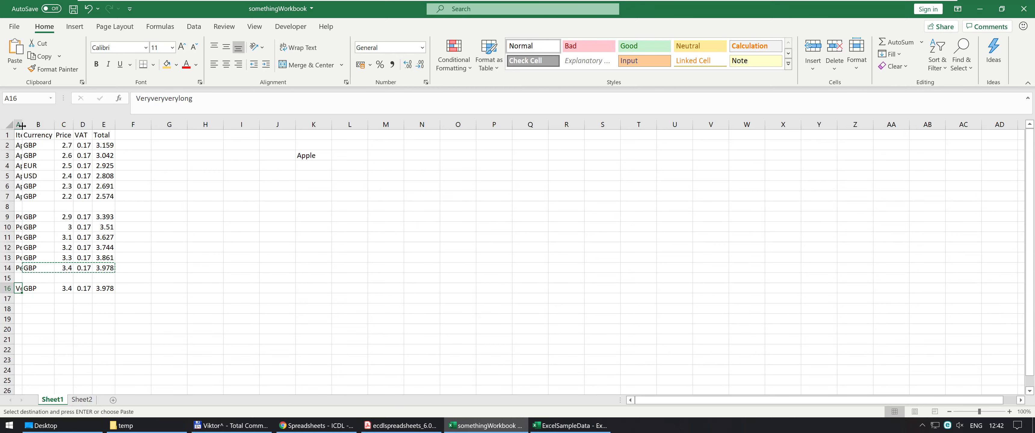
{"action": "left_click", "coordinate": [20, 154]}
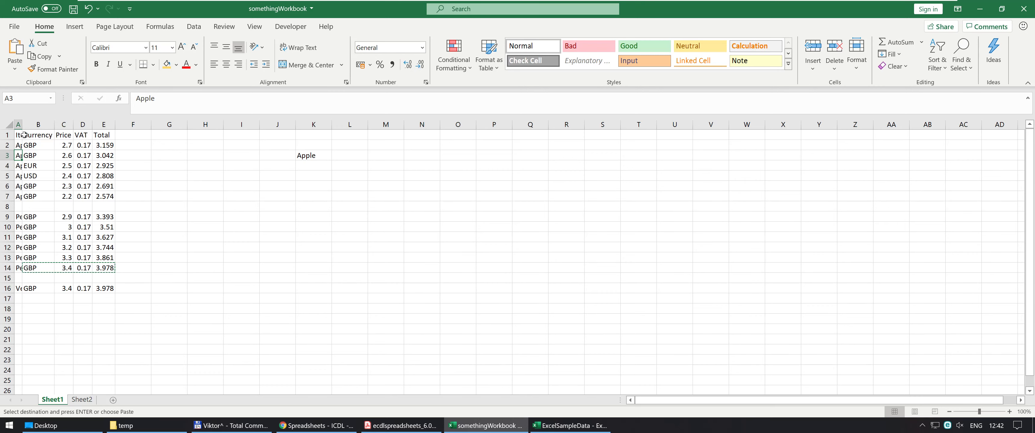
{"action": "double_click", "coordinate": [22, 125]}
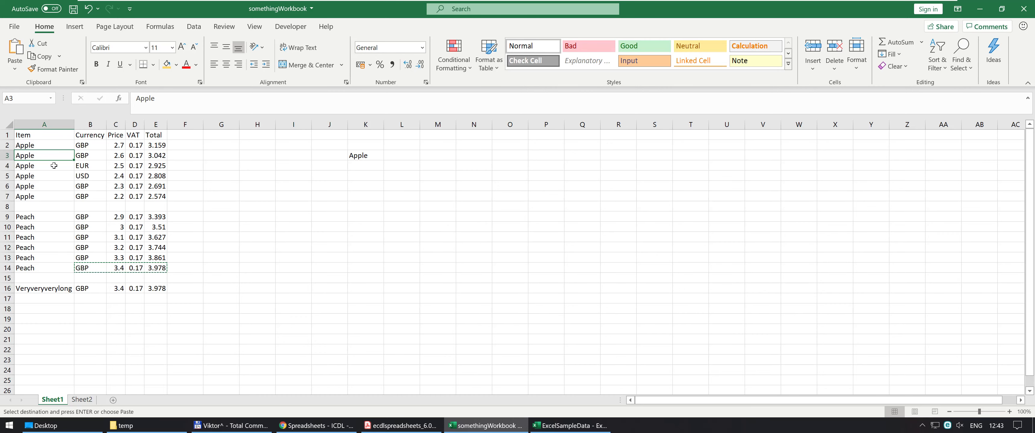
Undo the last autofit and fit column A's width to the content of cell A3 only.
{"action": "left_click", "coordinate": [88, 8]}
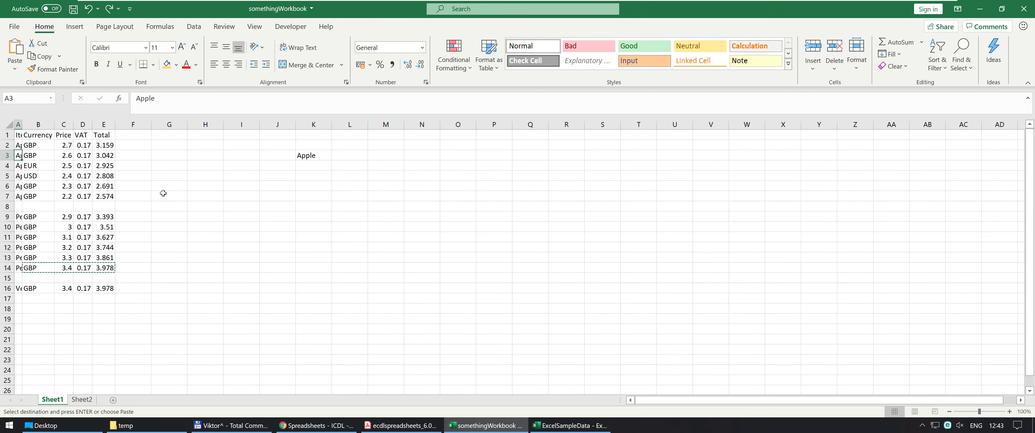
{"action": "key", "text": "alt+o"}
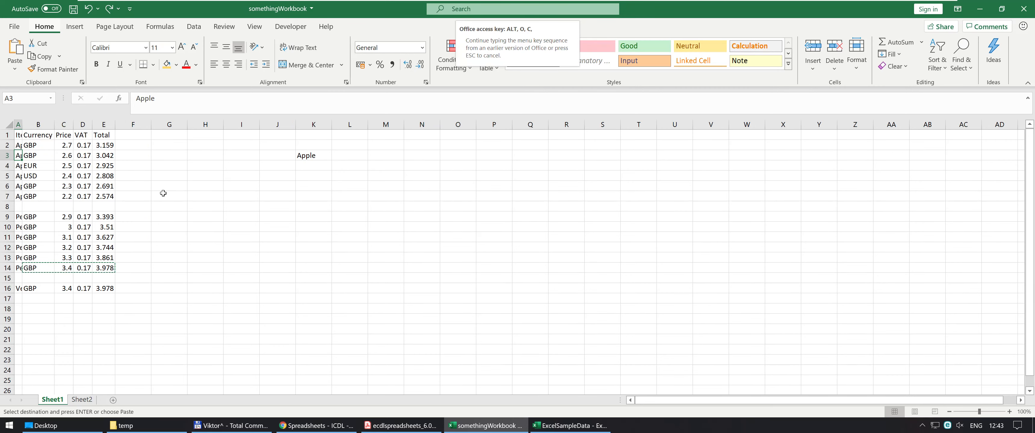
{"action": "key", "text": "a"}
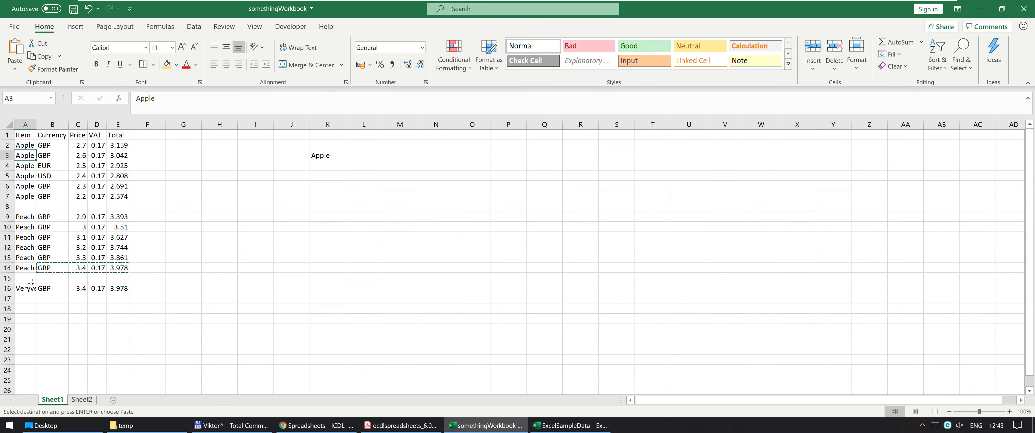
Set the width of the column containing cell A16 to exactly 15.
{"action": "left_click", "coordinate": [26, 289]}
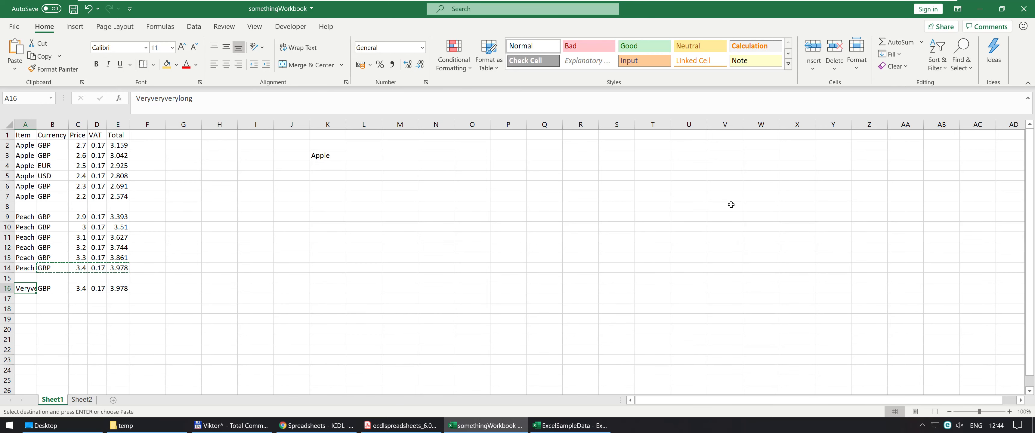
{"action": "left_click", "coordinate": [856, 71]}
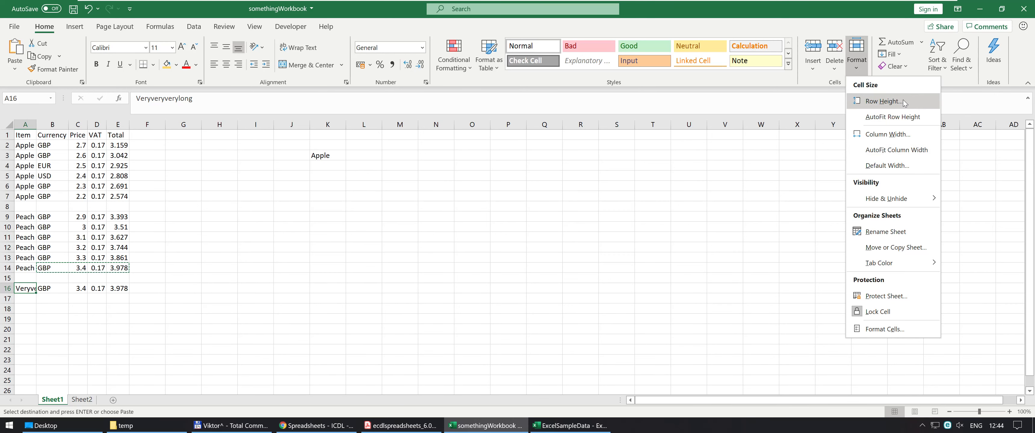
{"action": "left_click", "coordinate": [907, 138]}
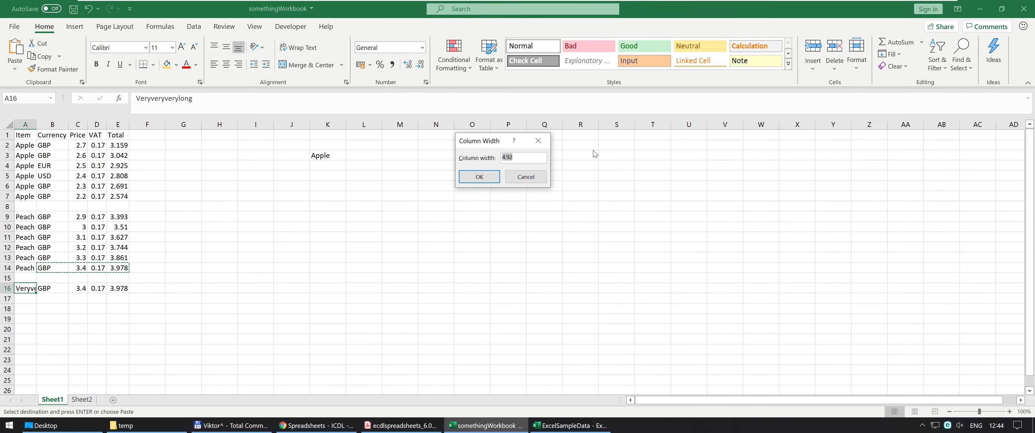
{"action": "type", "text": "15"}
{"action": "key", "text": "Return"}
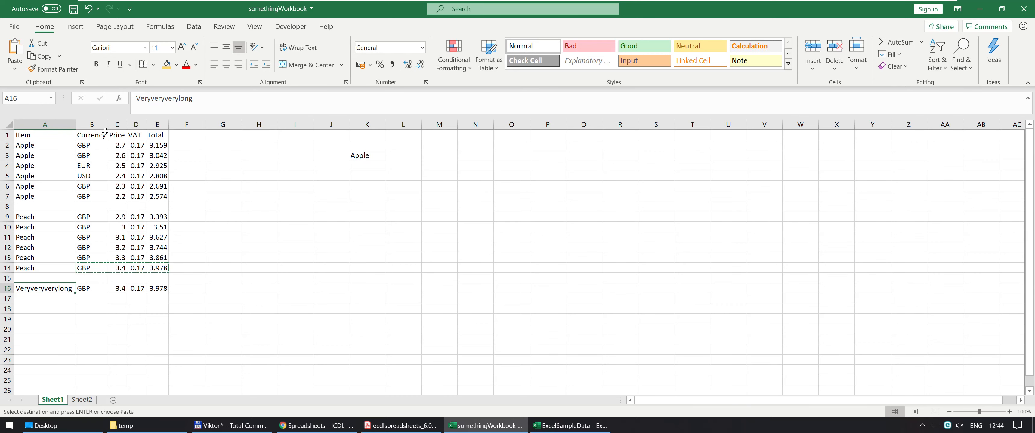
Resize column A by hand, first widening it to about 27 and settling on about 18.5.
{"action": "left_click_drag", "start_coordinate": [75, 125], "coordinate": [123, 130]}
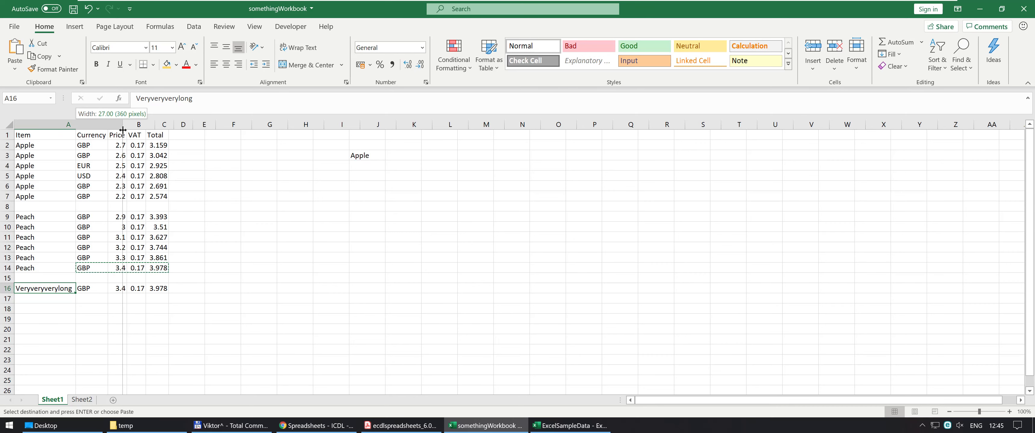
{"action": "left_click_drag", "start_coordinate": [123, 129], "coordinate": [123, 129]}
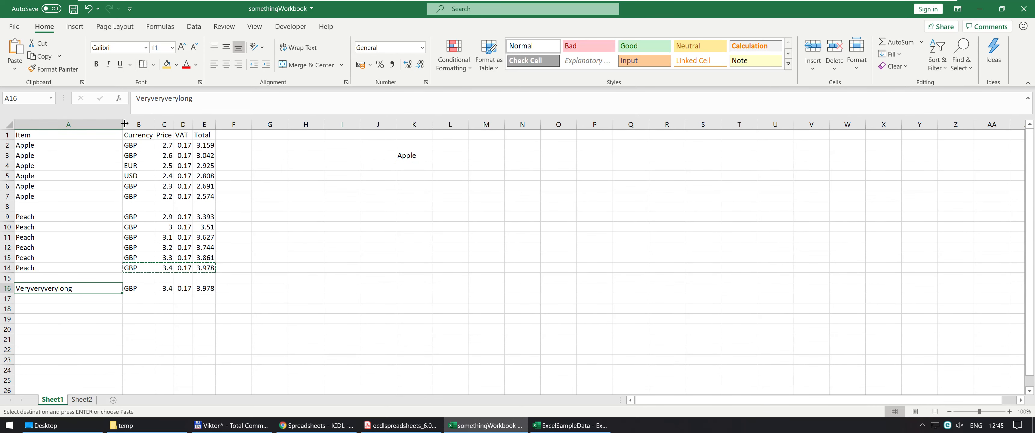
{"action": "left_click_drag", "start_coordinate": [124, 124], "coordinate": [92, 127]}
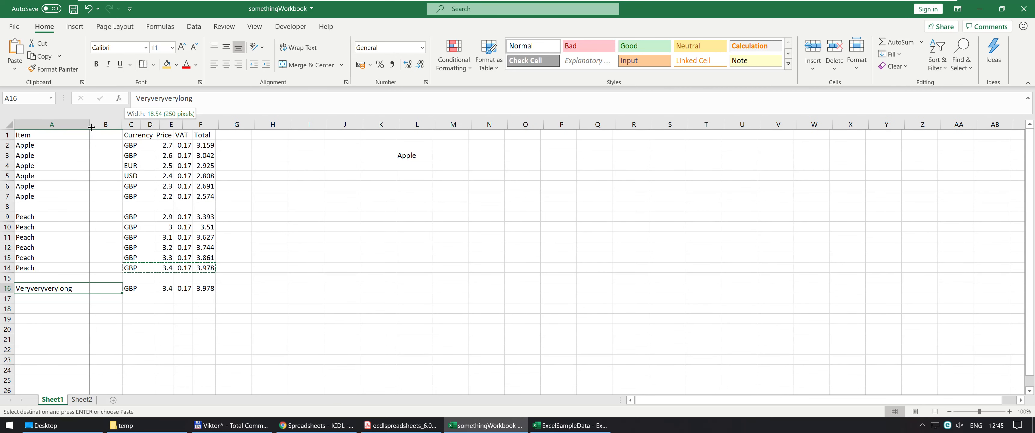
{"action": "left_click_drag", "start_coordinate": [92, 127], "coordinate": [91, 127]}
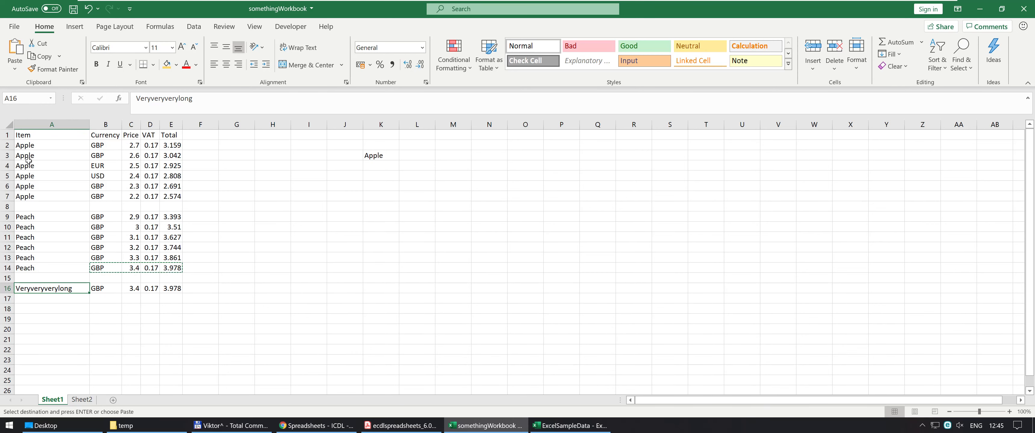
Make row 2 taller by hand and autofit its height back to the contents.
{"action": "left_click_drag", "start_coordinate": [6, 140], "coordinate": [7, 162]}
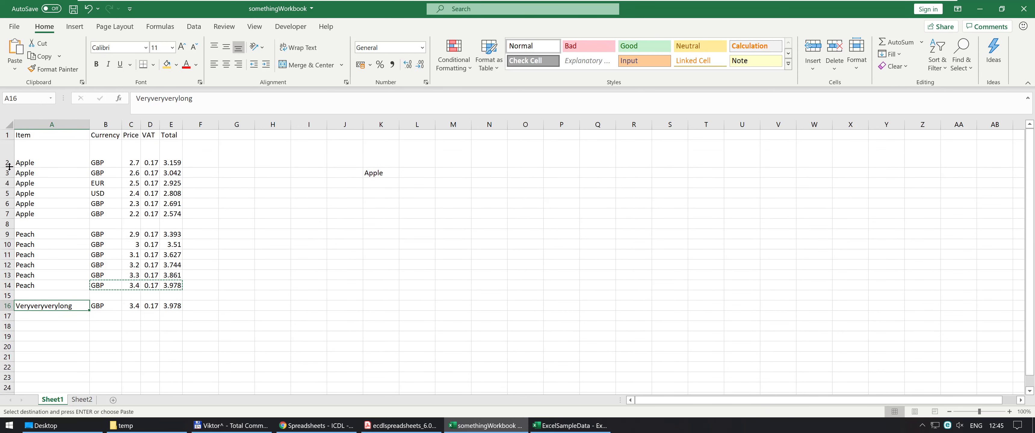
{"action": "double_click", "coordinate": [6, 158]}
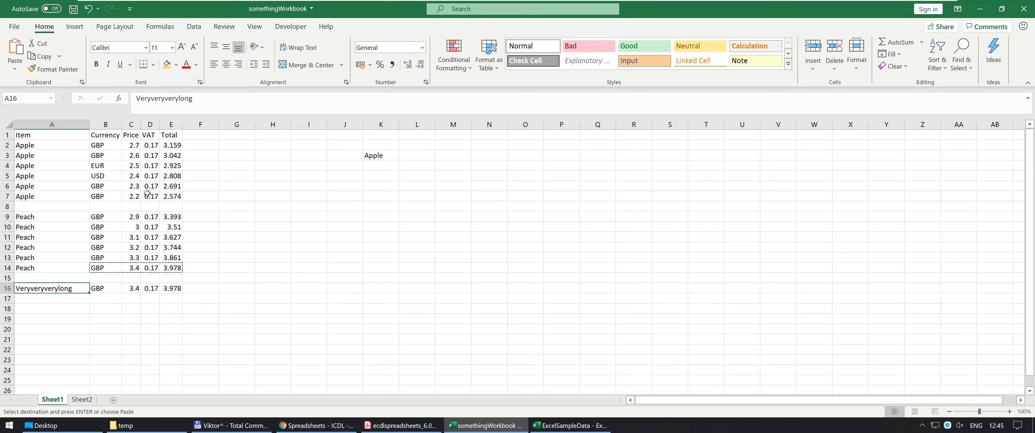
Set the height of row 16 to exactly 20.
{"action": "left_click", "coordinate": [856, 60]}
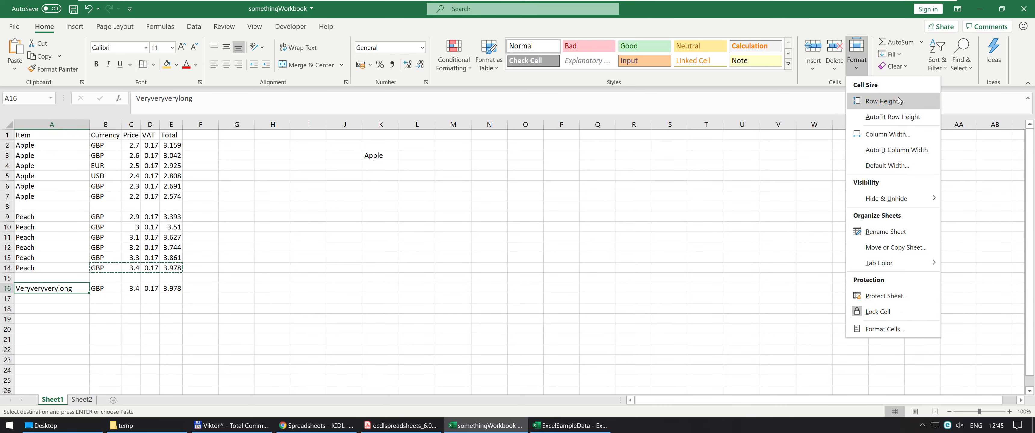
{"action": "left_click", "coordinate": [885, 101]}
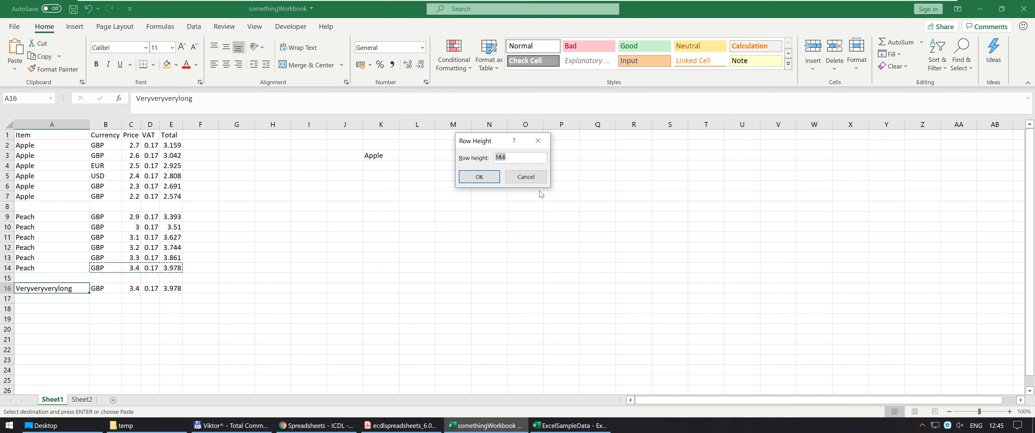
{"action": "type", "text": "20"}
{"action": "key", "text": "Return"}
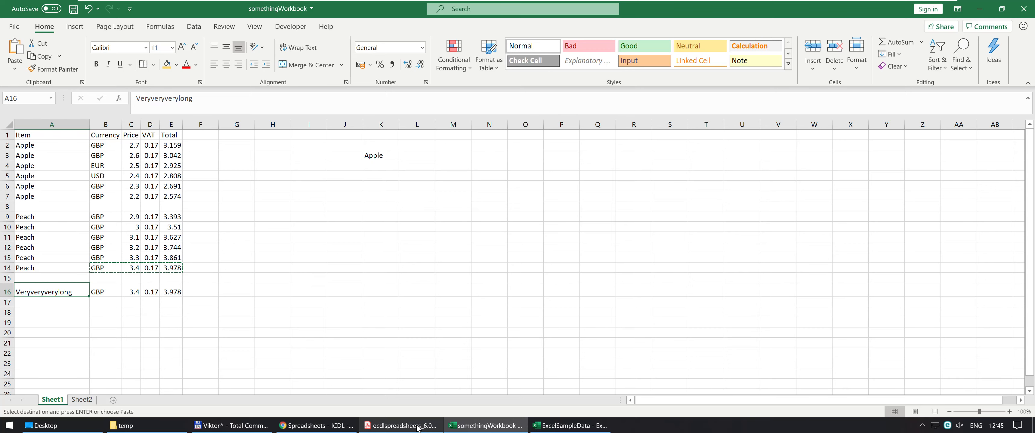
Switch to the ecdlspreadsheets_6.01.pdf syllabus in Adobe Acrobat Reader.
{"action": "left_click", "coordinate": [401, 426]}
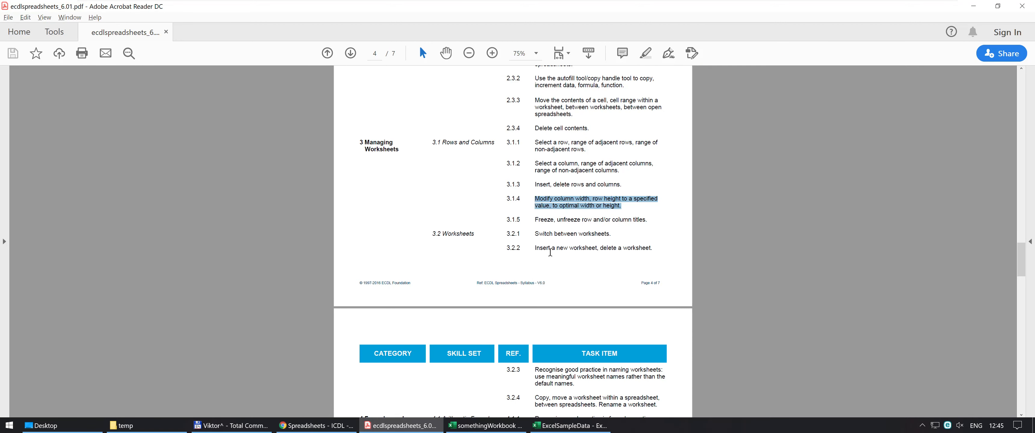